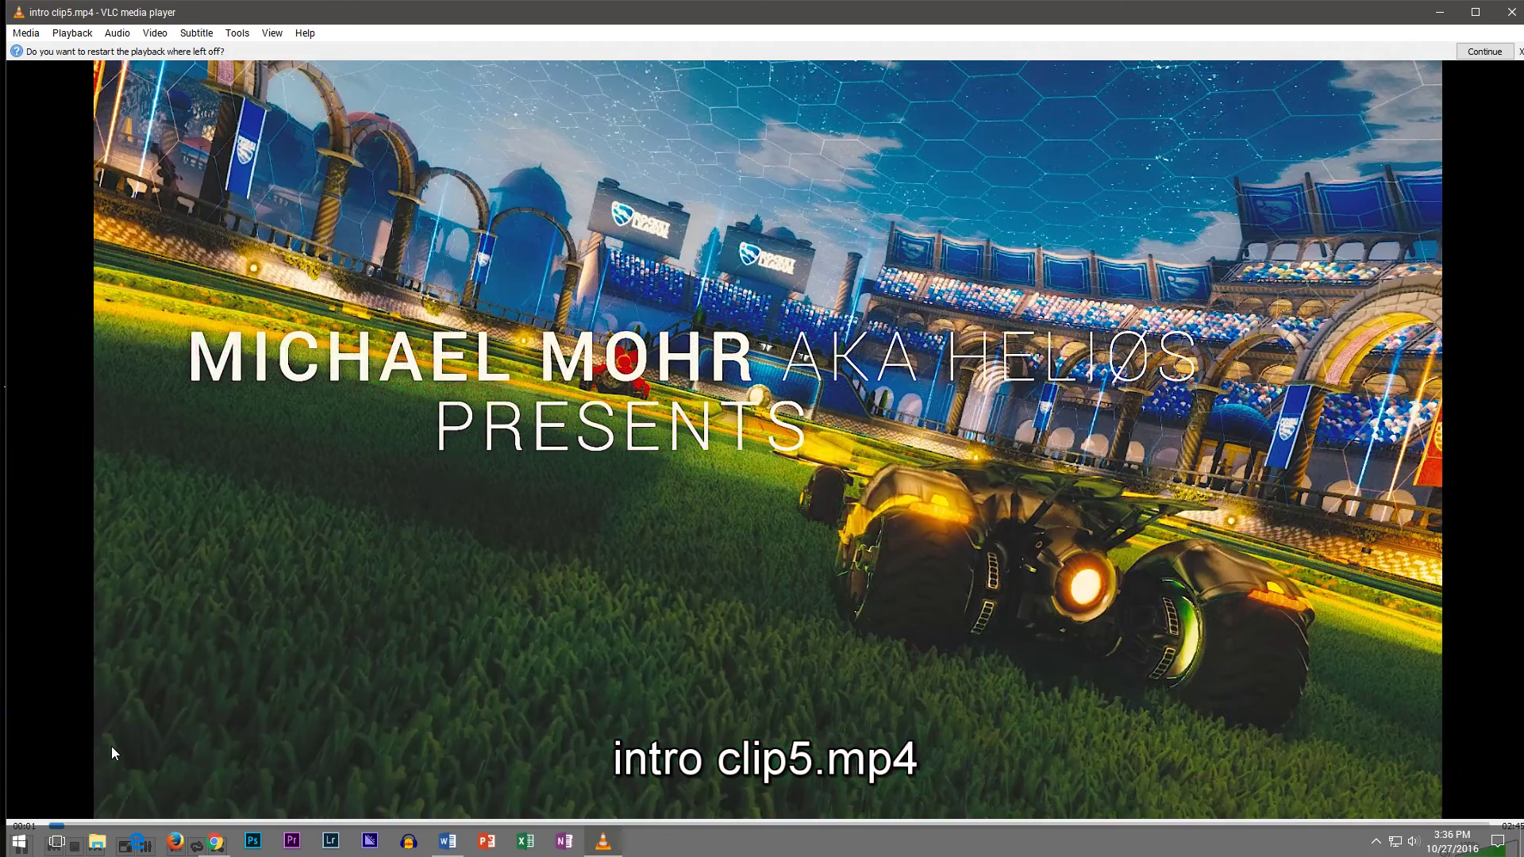
# Watch intro clip5.mp4 fullscreen, skip ahead, pause it, and return to windowed view
pyautogui.doubleClick(111, 747)
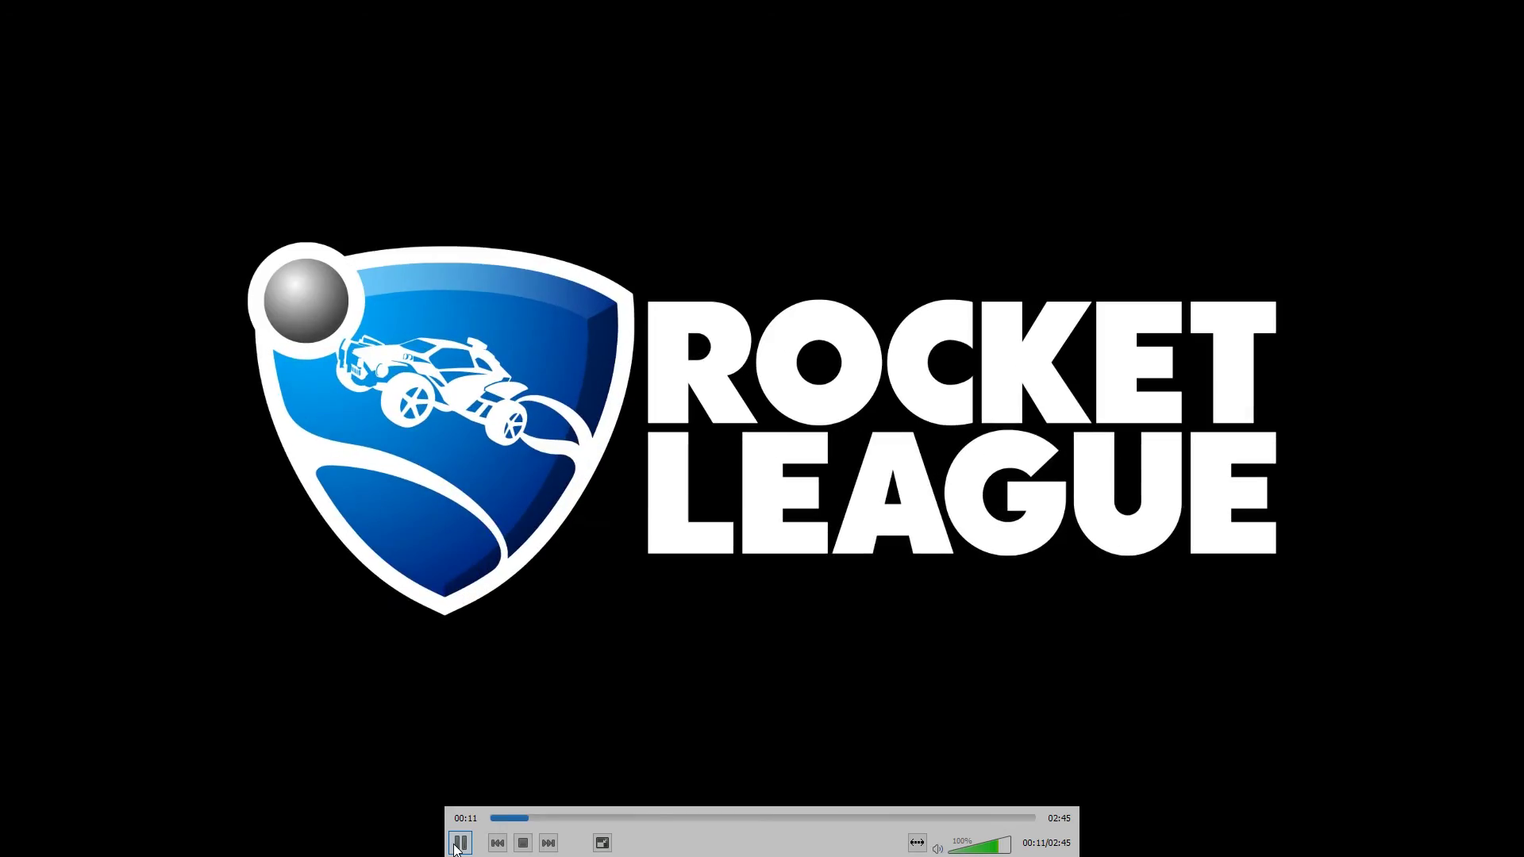
pyautogui.click(601, 815)
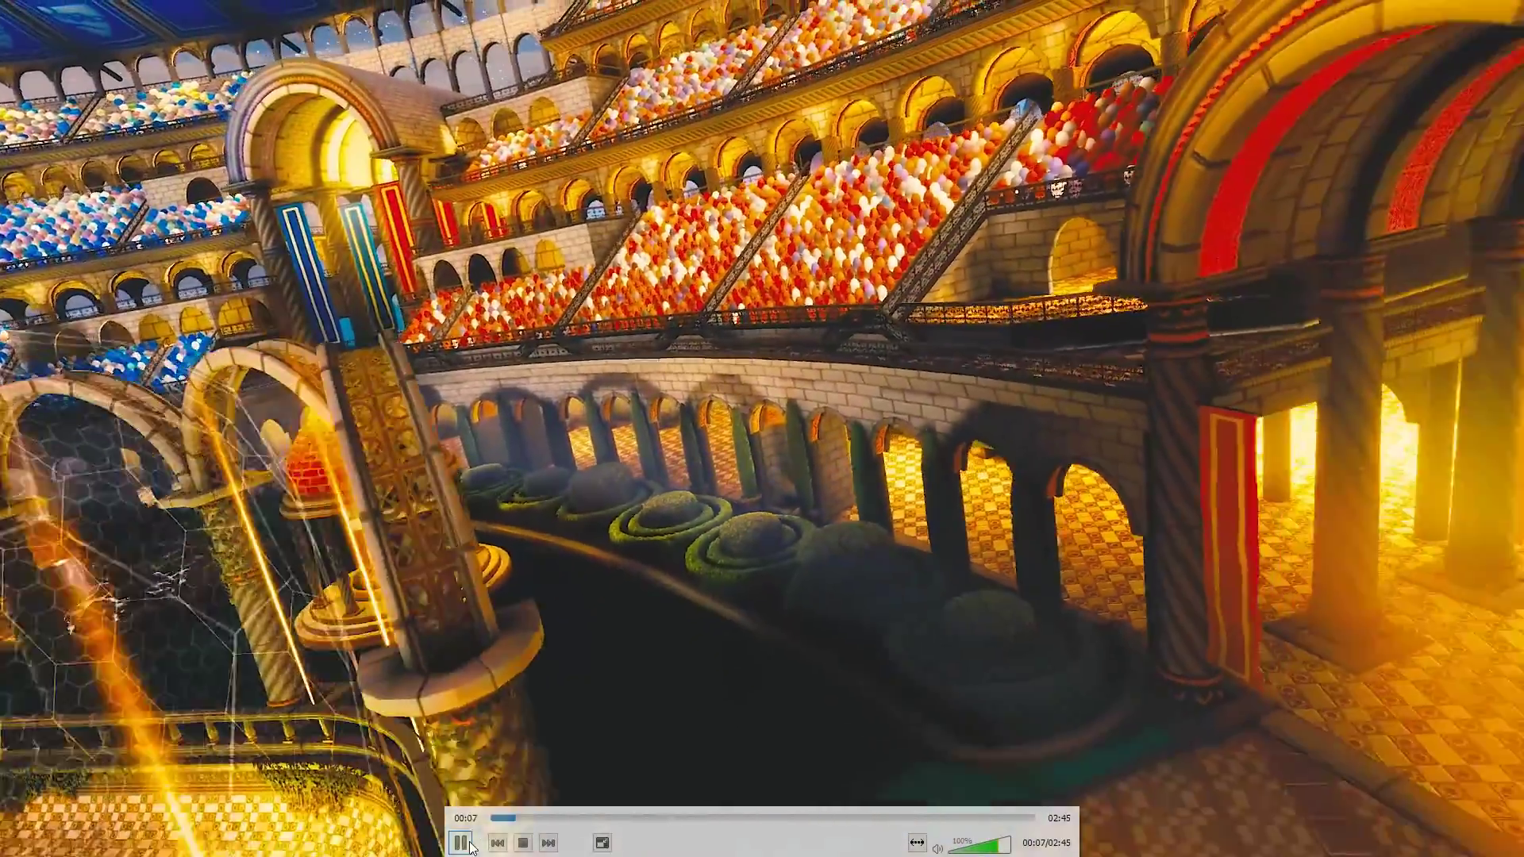
pyautogui.click(464, 843)
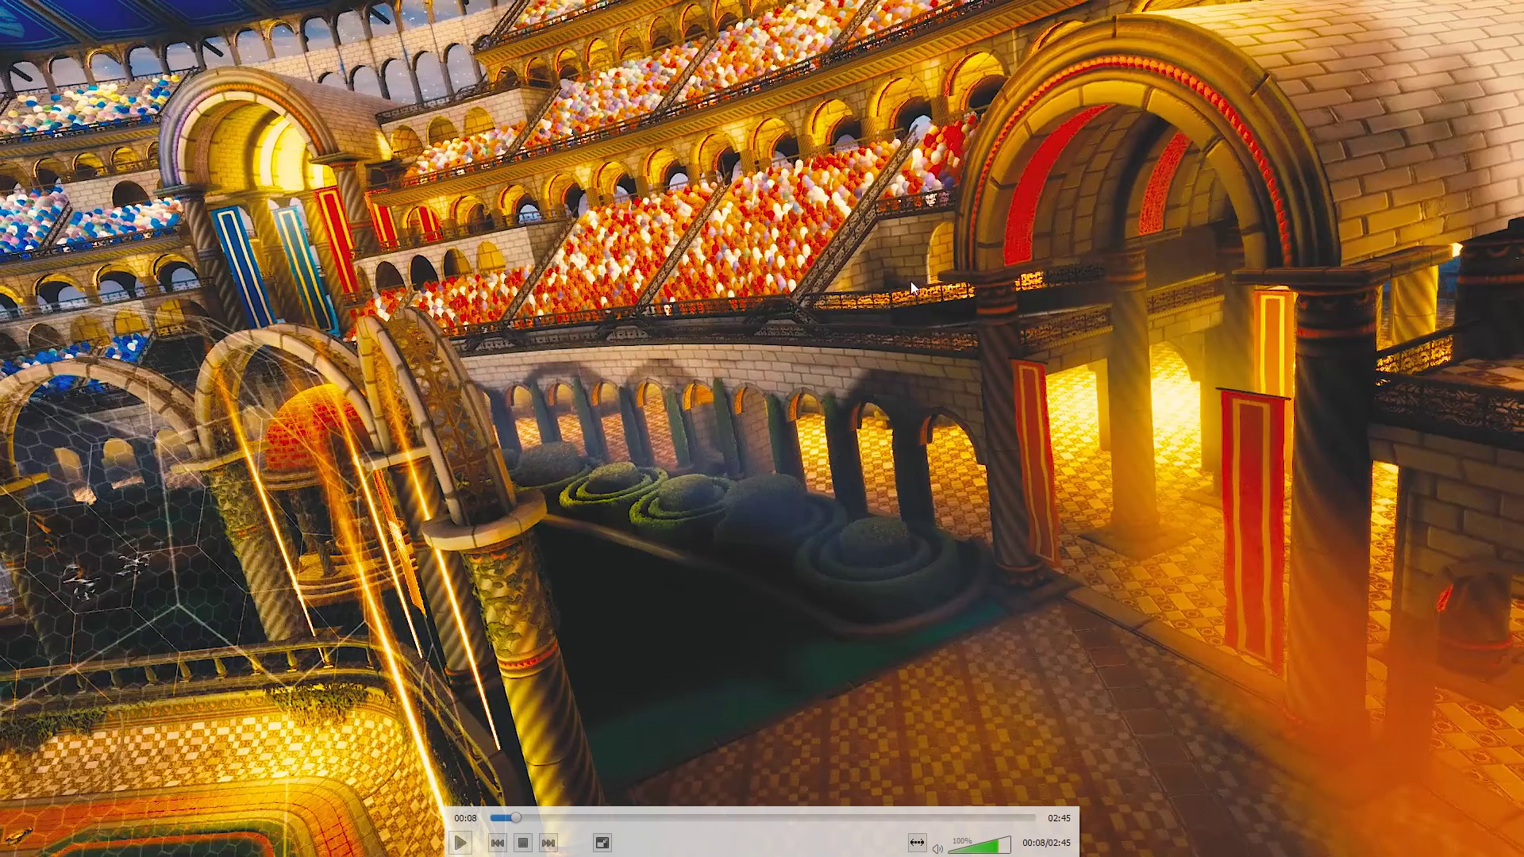
pyautogui.click(601, 843)
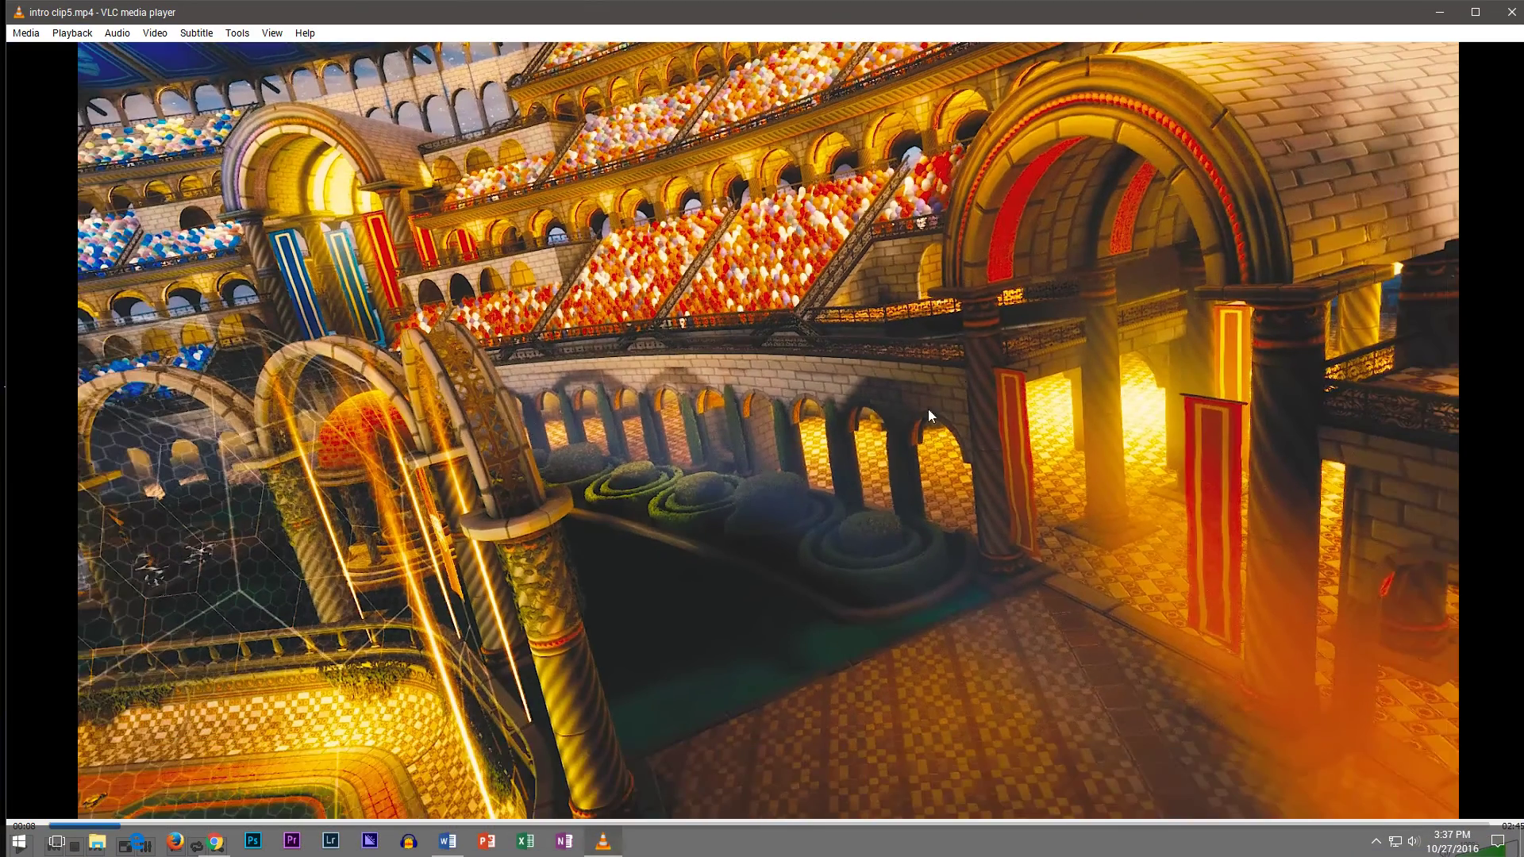
# Close VLC, relaunch it from Start menu search, and open Tools > Preferences
pyautogui.click(1503, 17)
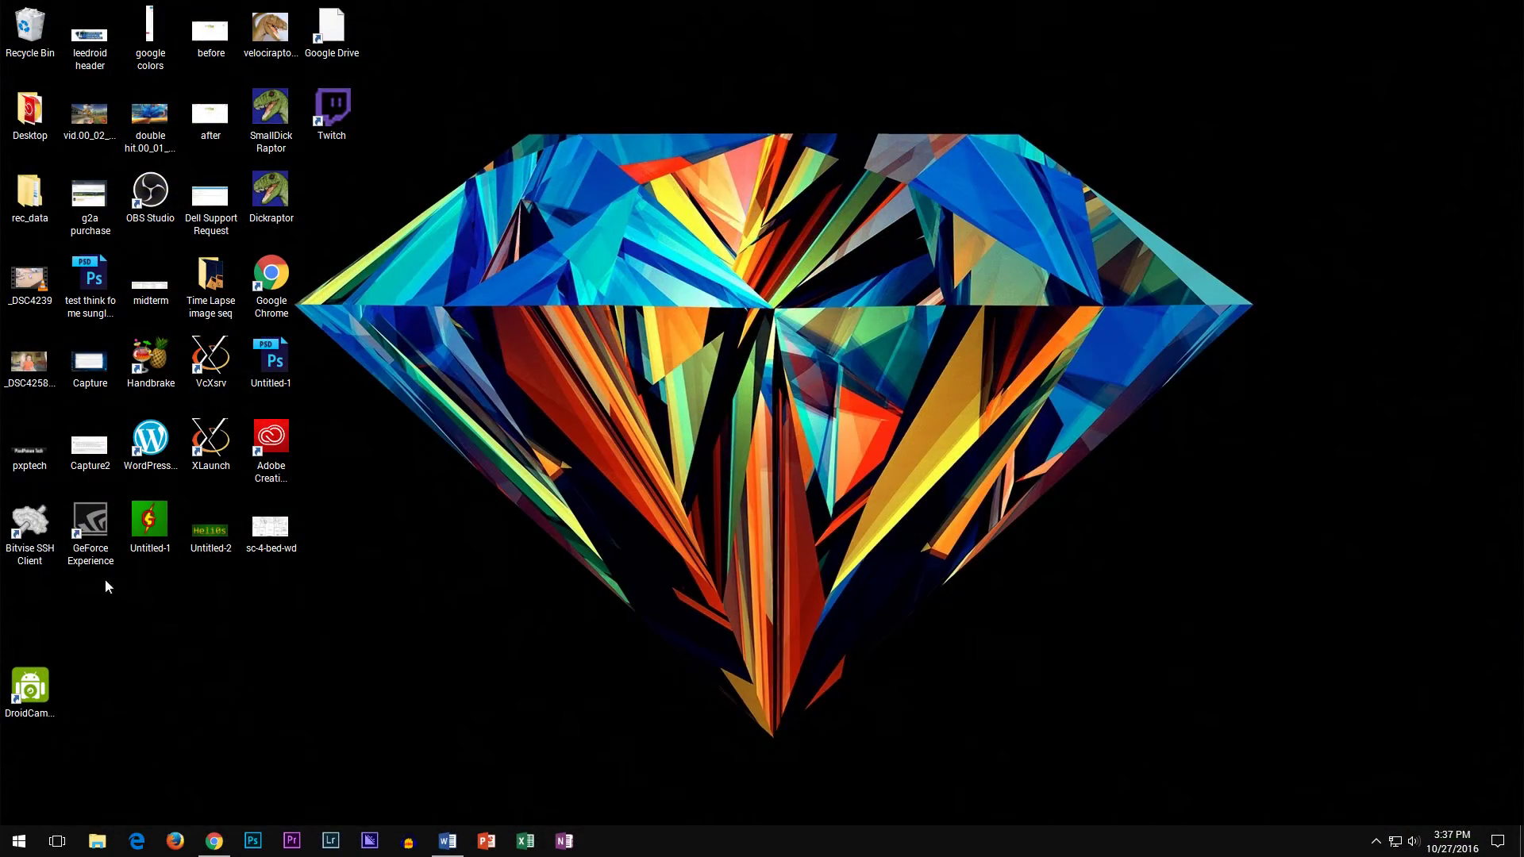
pyautogui.click(19, 842)
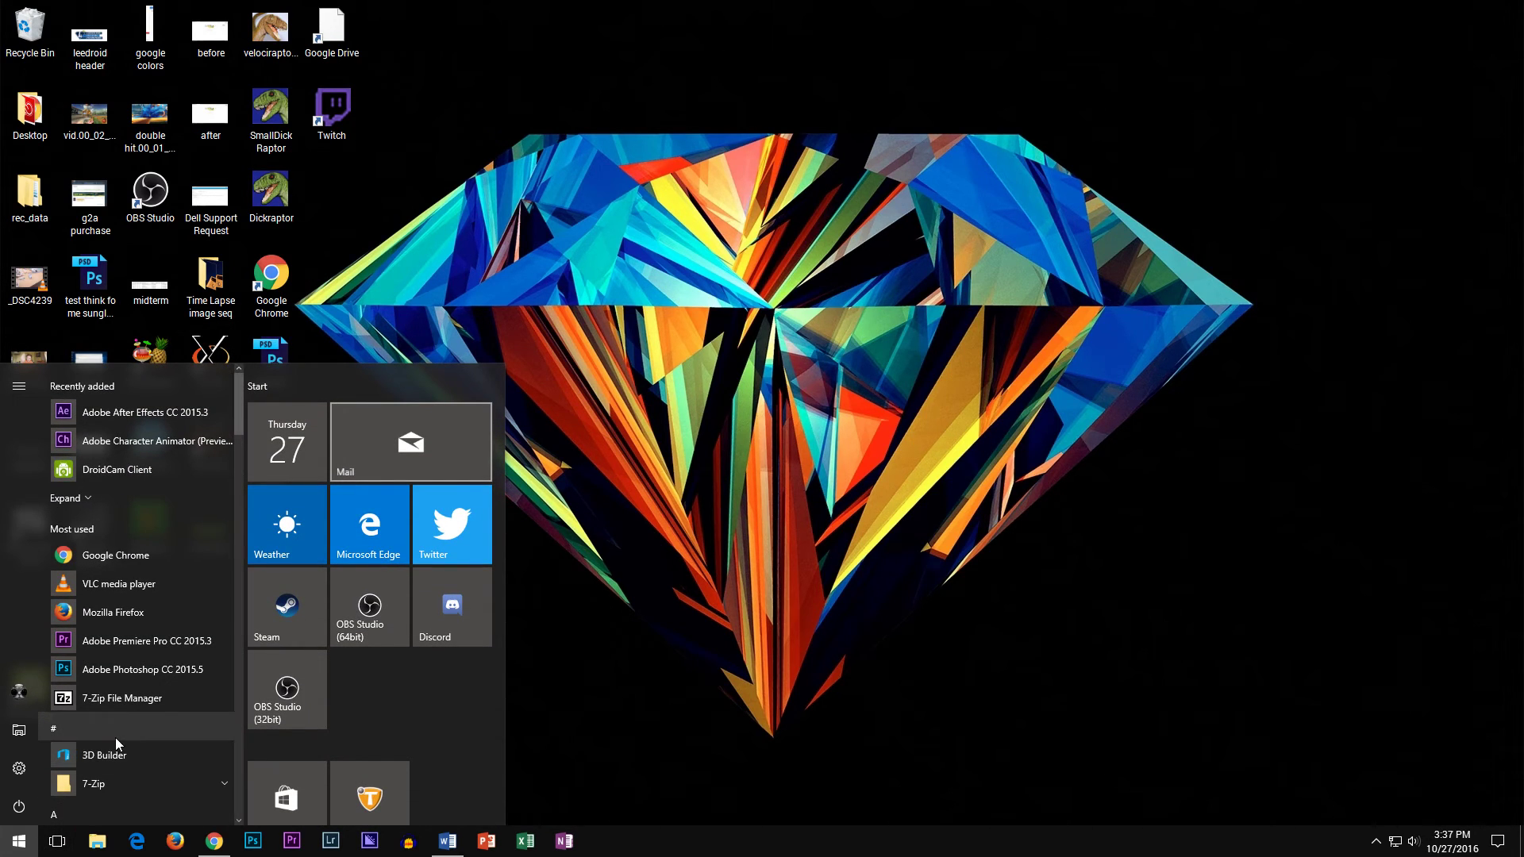
pyautogui.write('vlc')
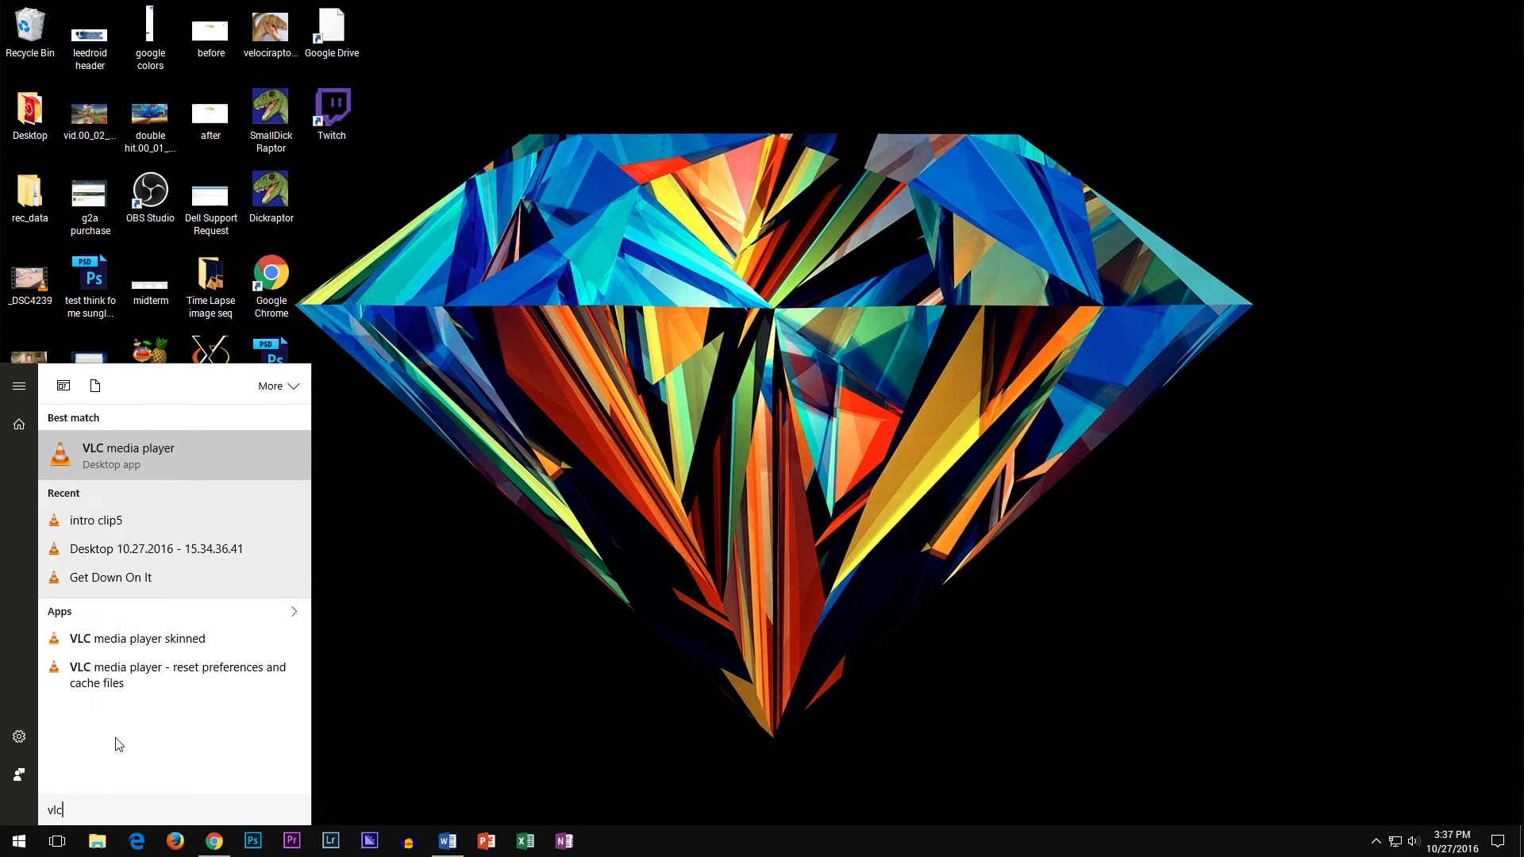
pyautogui.press('Return')
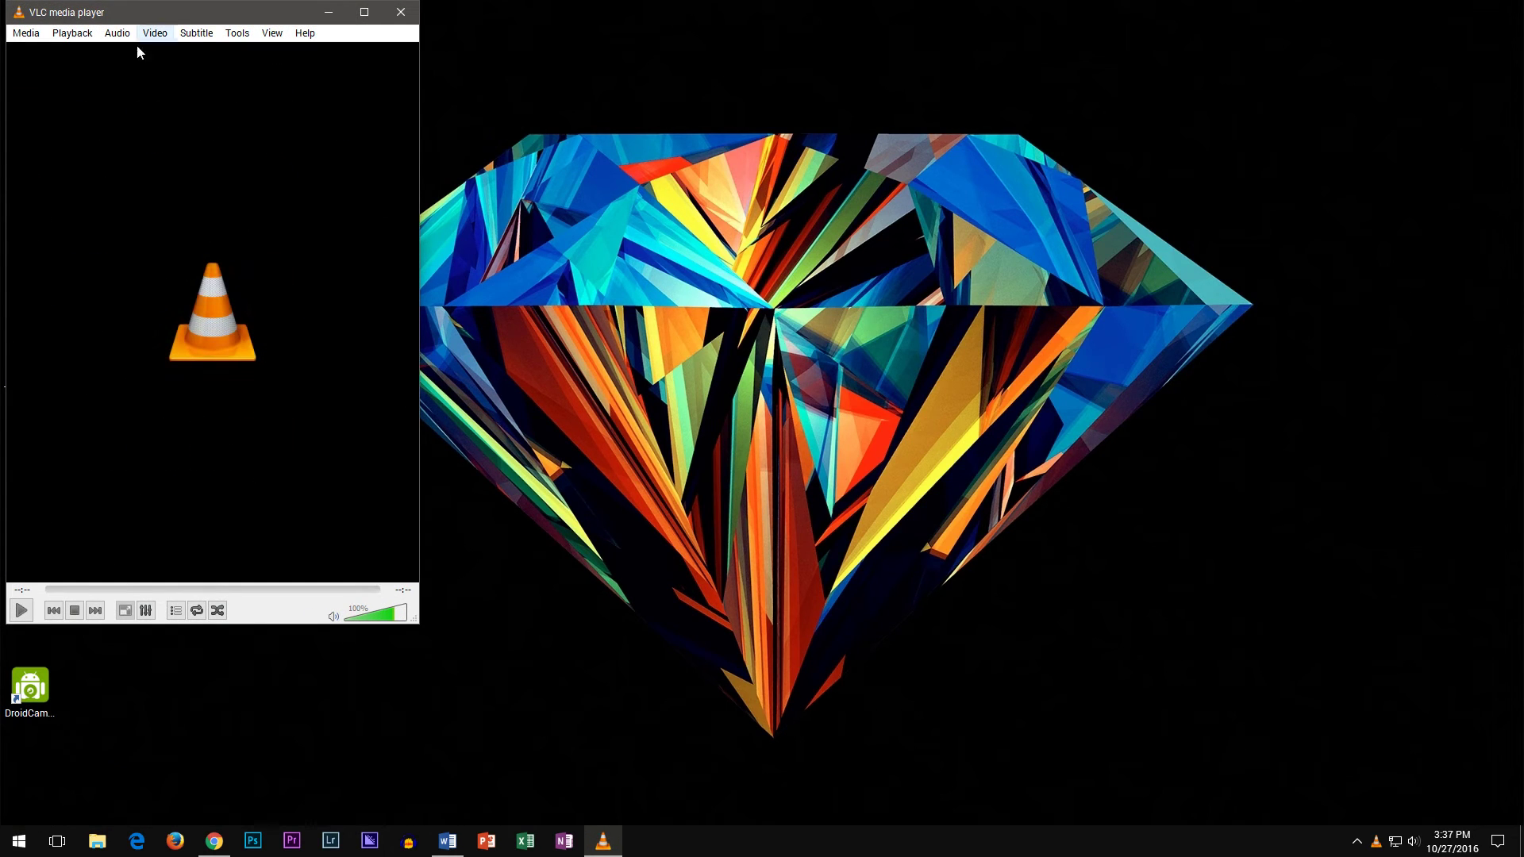
pyautogui.click(238, 33)
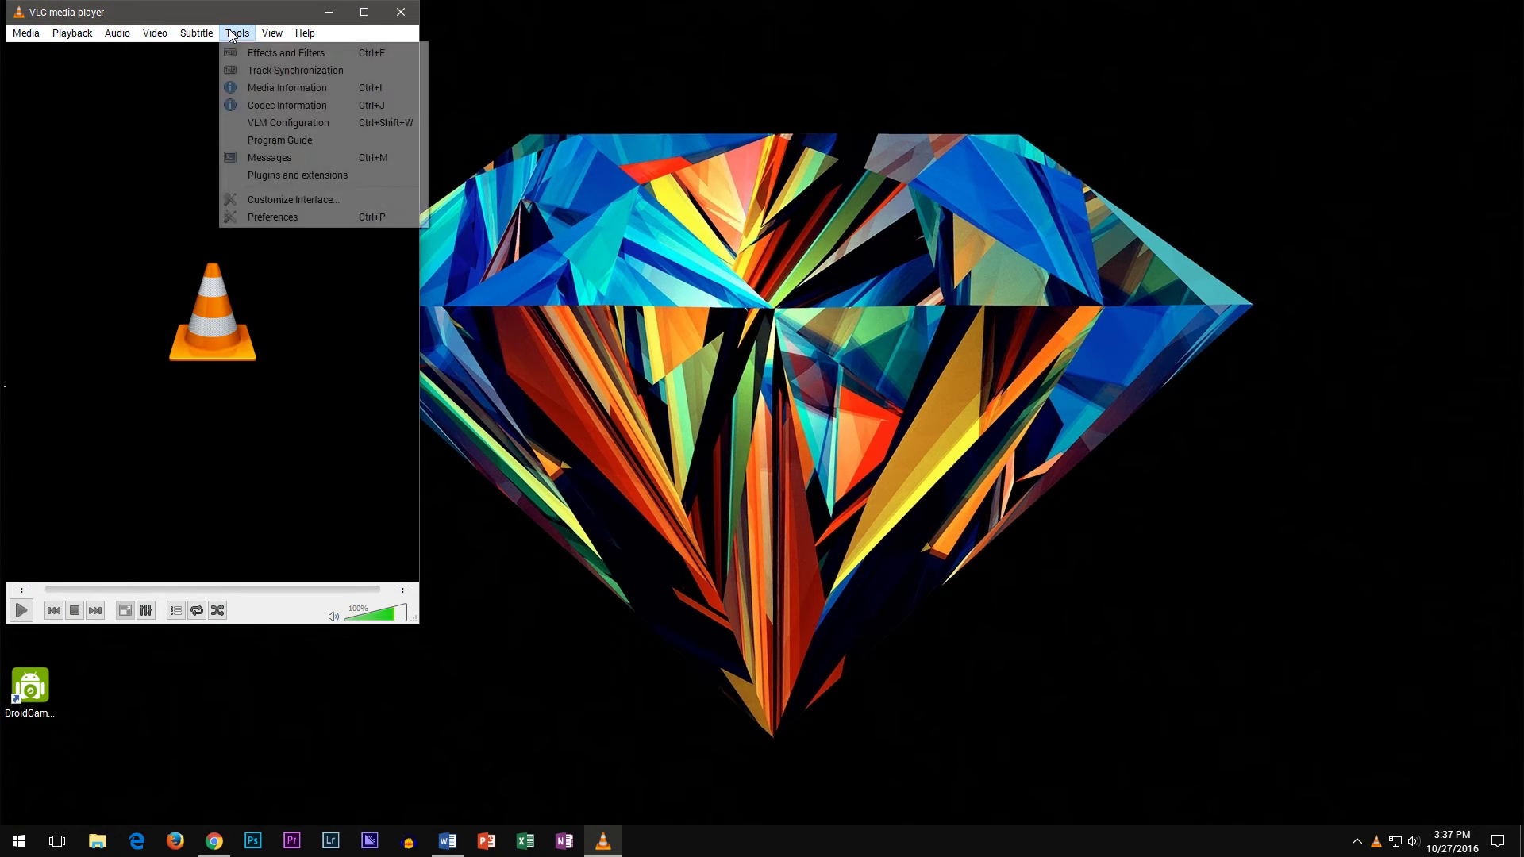
pyautogui.click(245, 219)
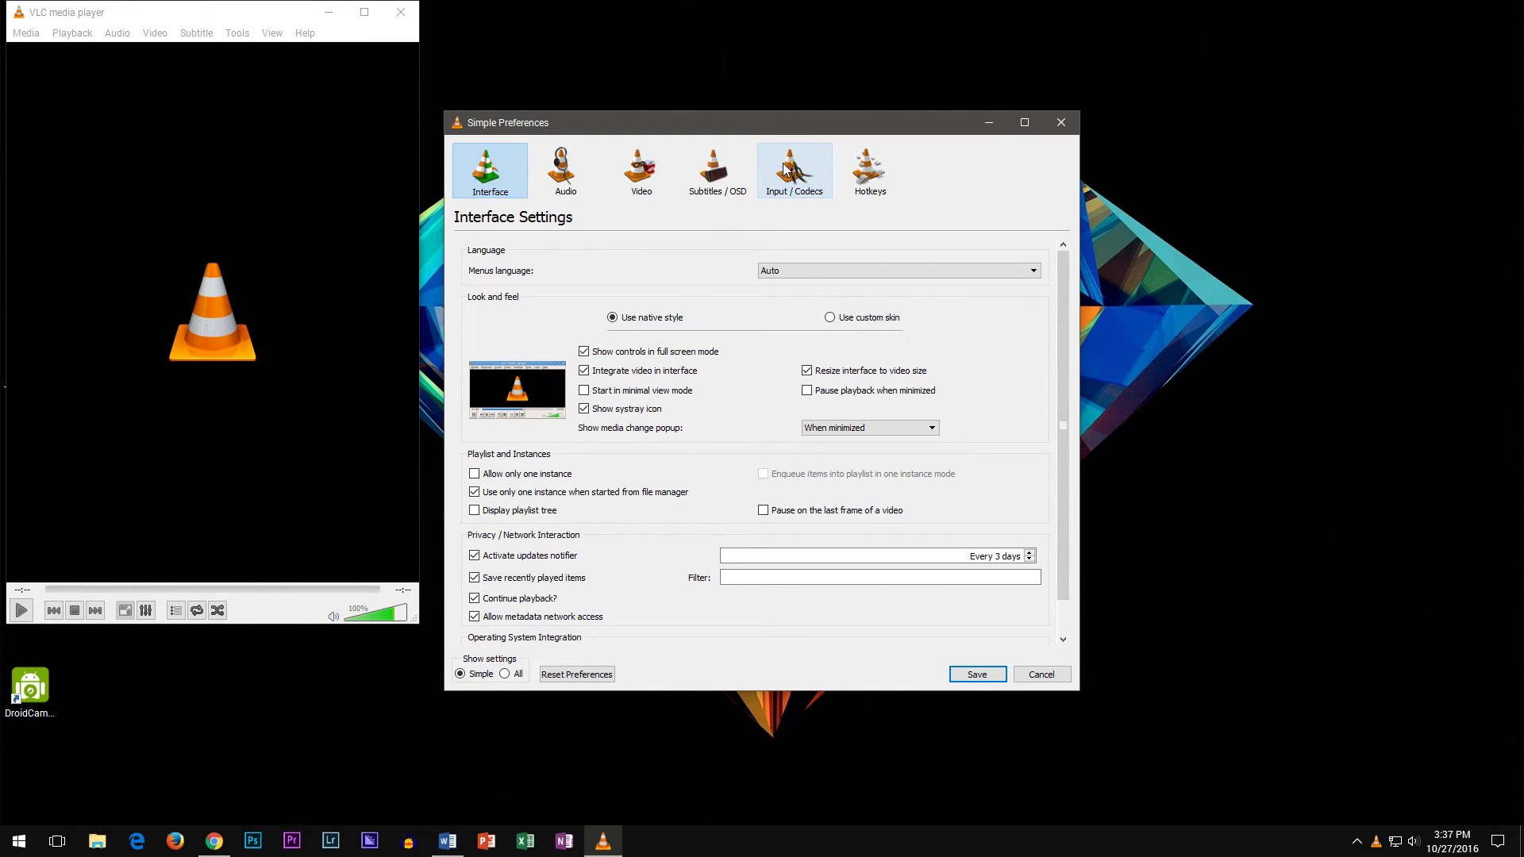
# Set Input / Codecs hardware-accelerated decoding to DirectX Video Acceleration (DXVA) 2.0
pyautogui.click(794, 173)
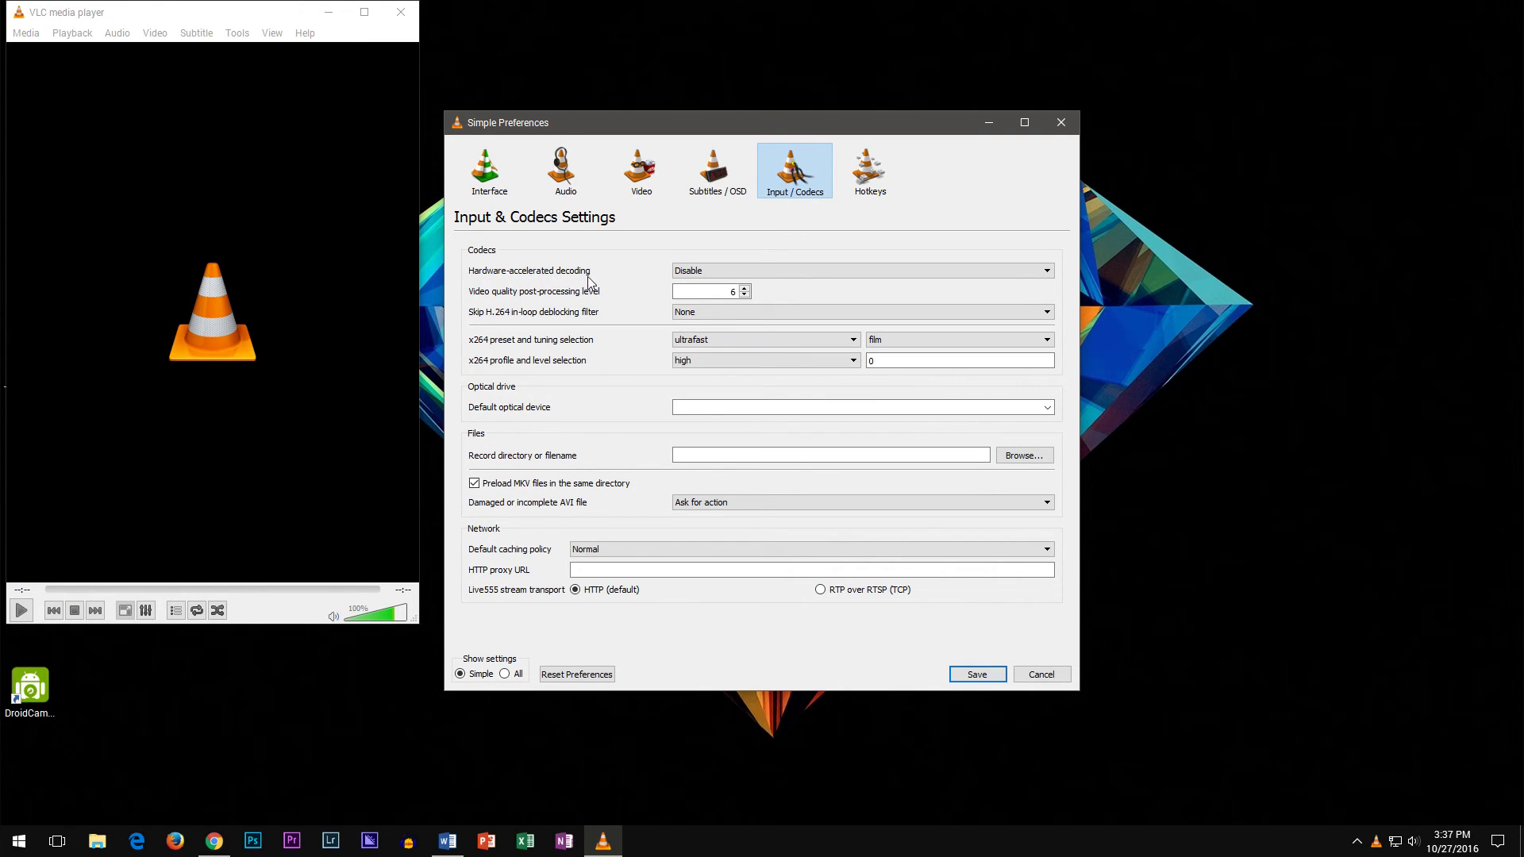
pyautogui.click(714, 271)
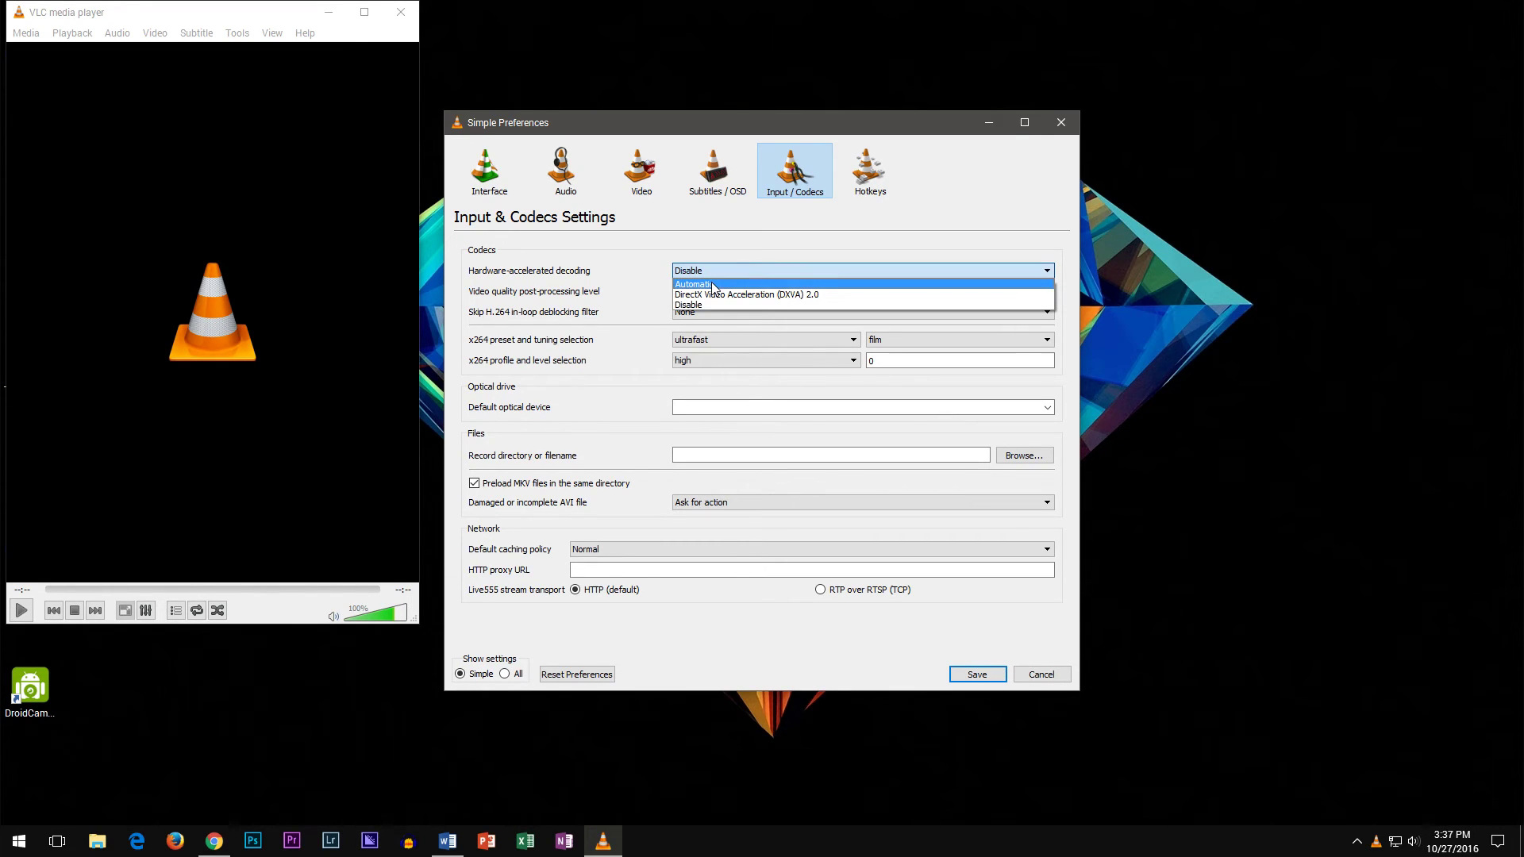
pyautogui.click(764, 295)
pyautogui.click(763, 271)
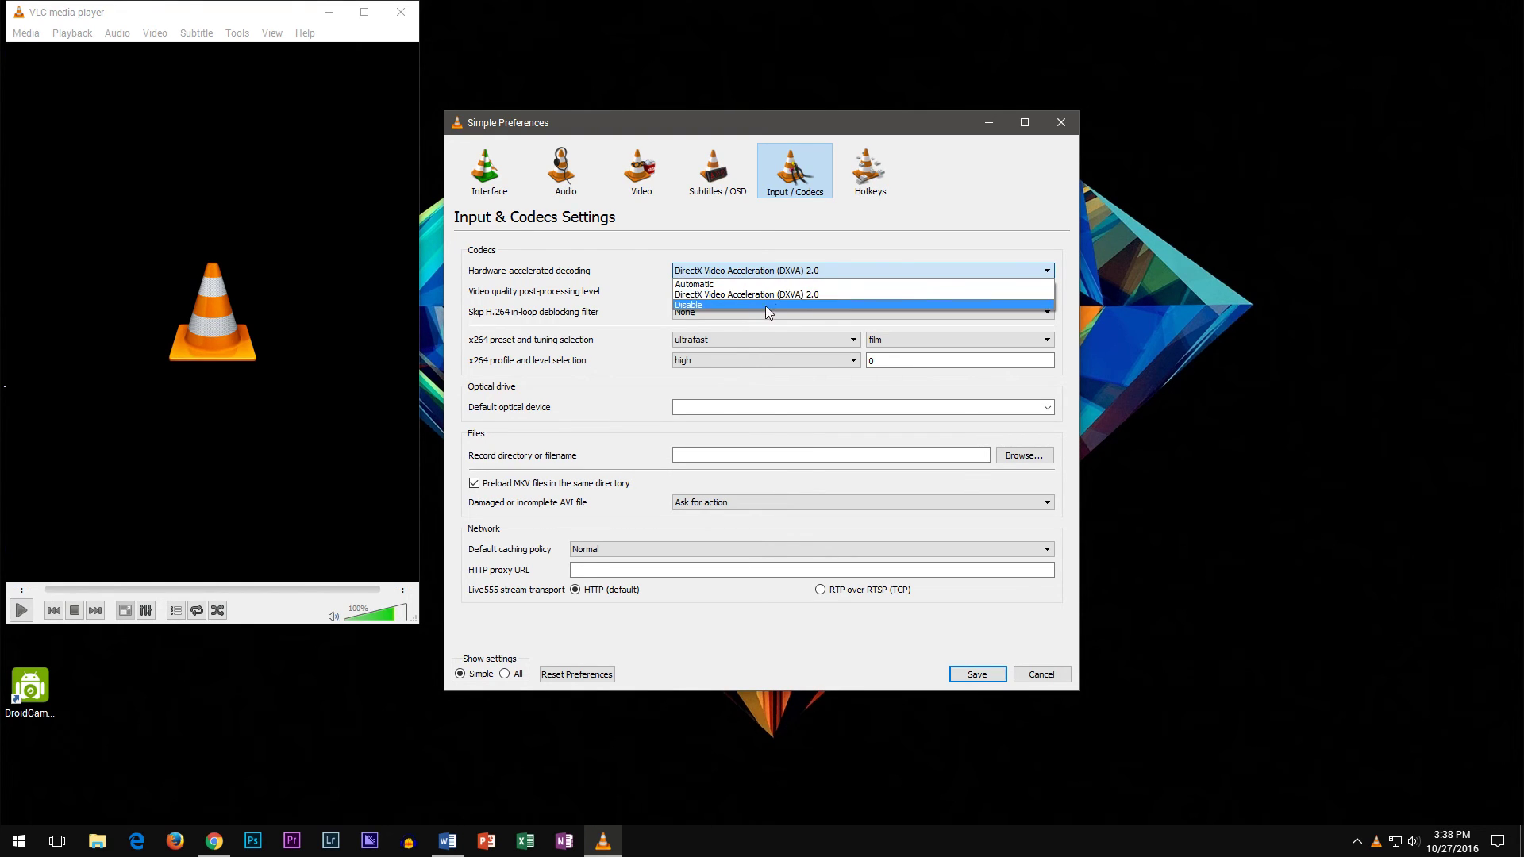
pyautogui.click(716, 296)
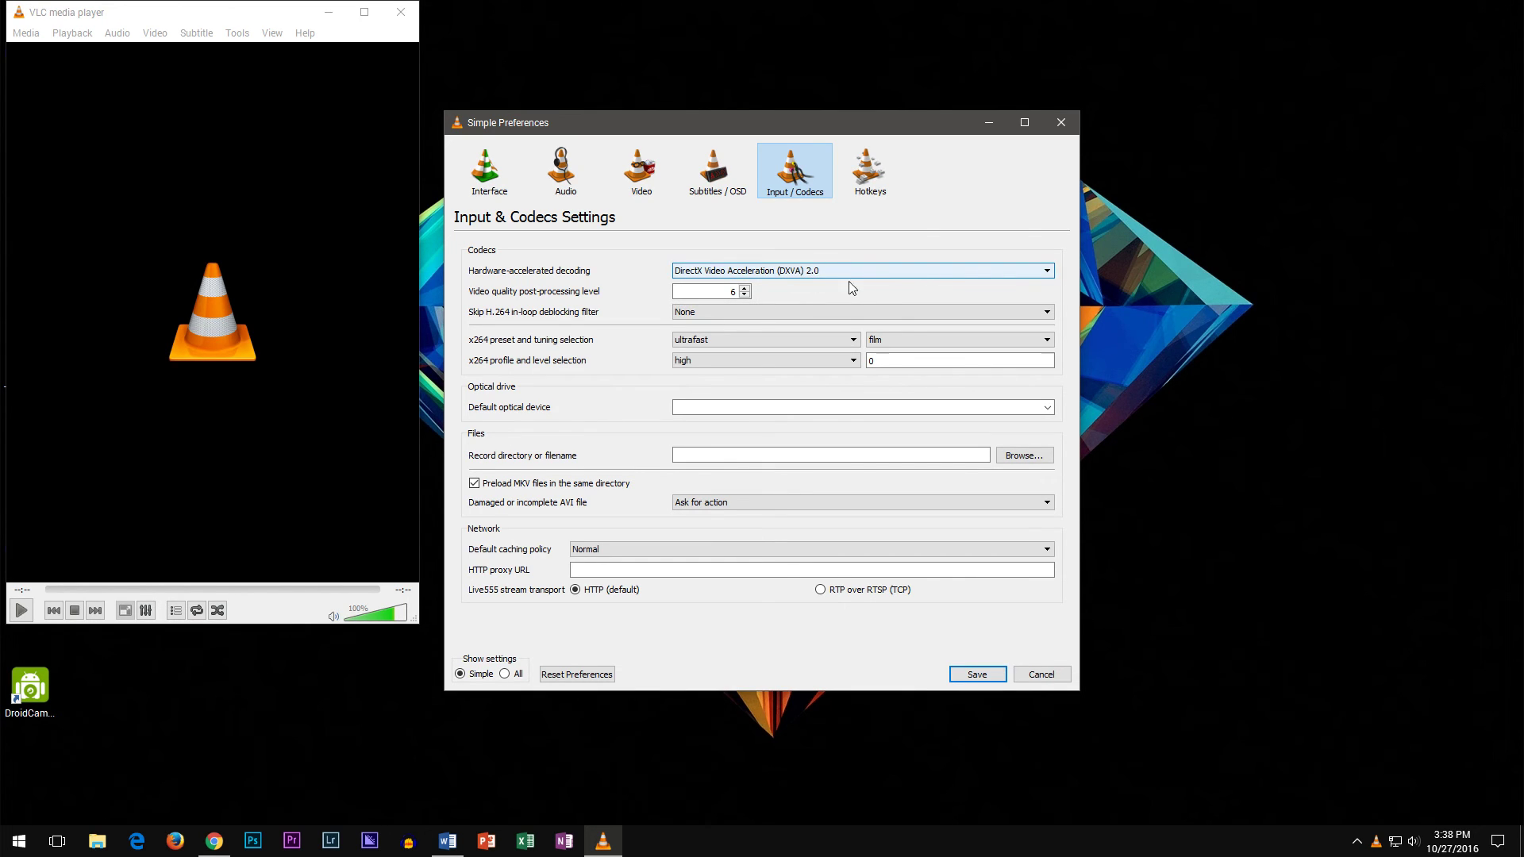
# Save the DXVA 2.0 preferences, close VLC, and quit it after the test playback
pyautogui.click(977, 674)
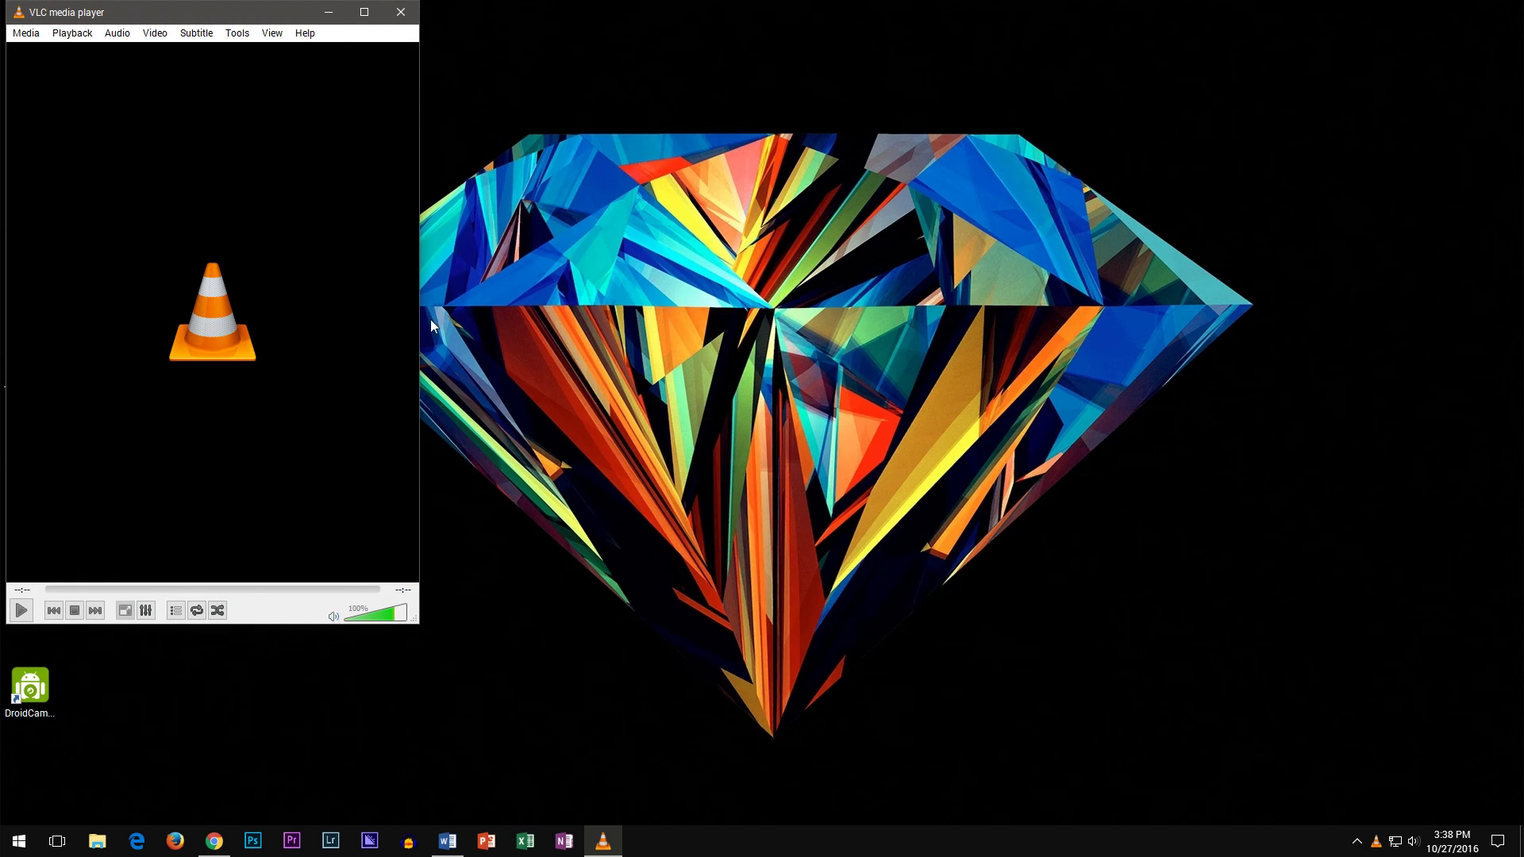
pyautogui.click(400, 12)
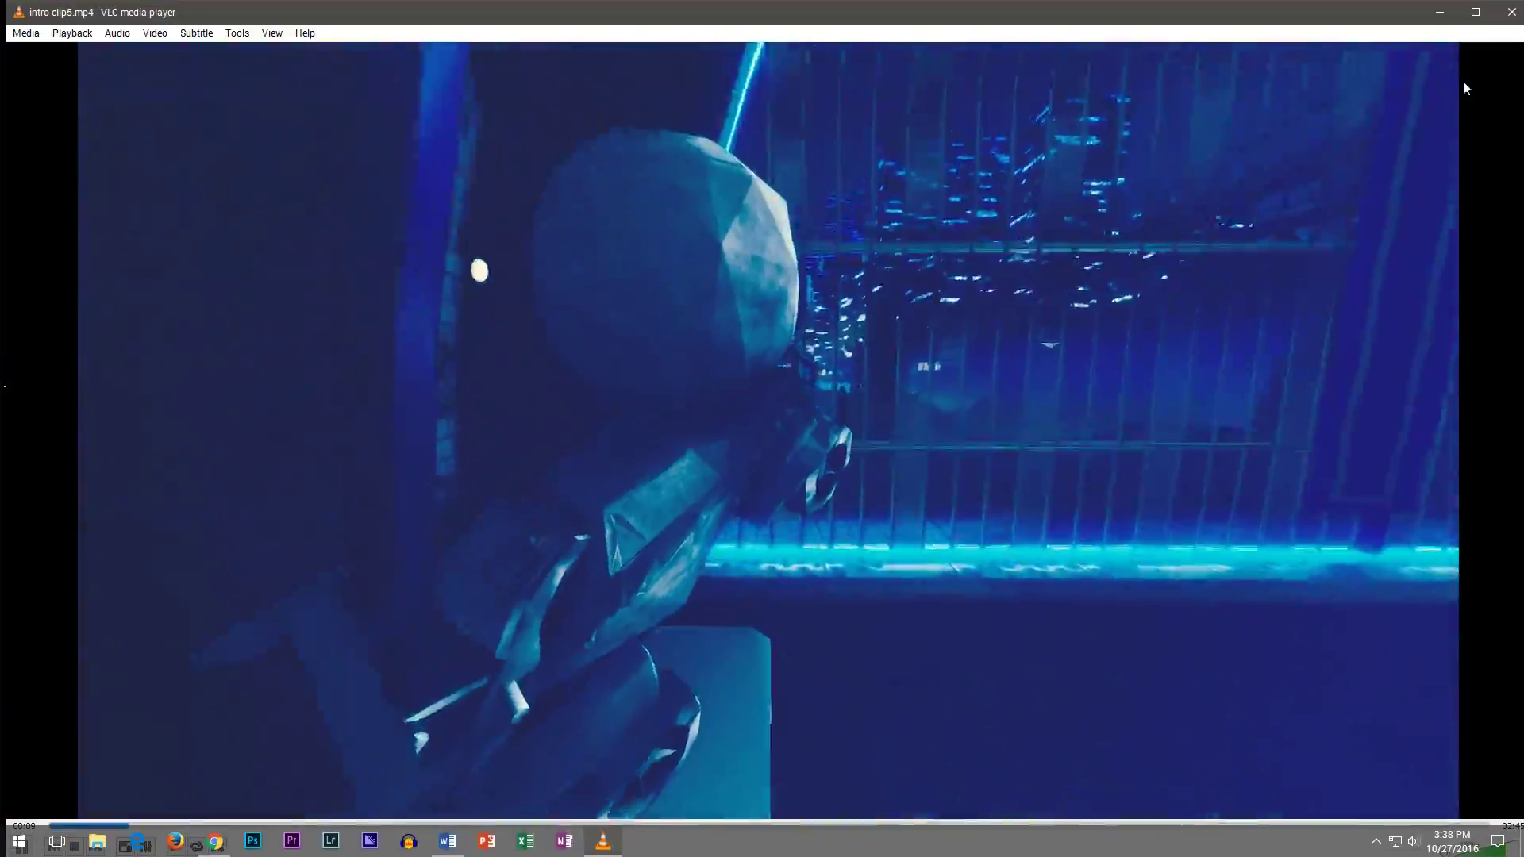
pyautogui.hotkey('ctrl', 'q')
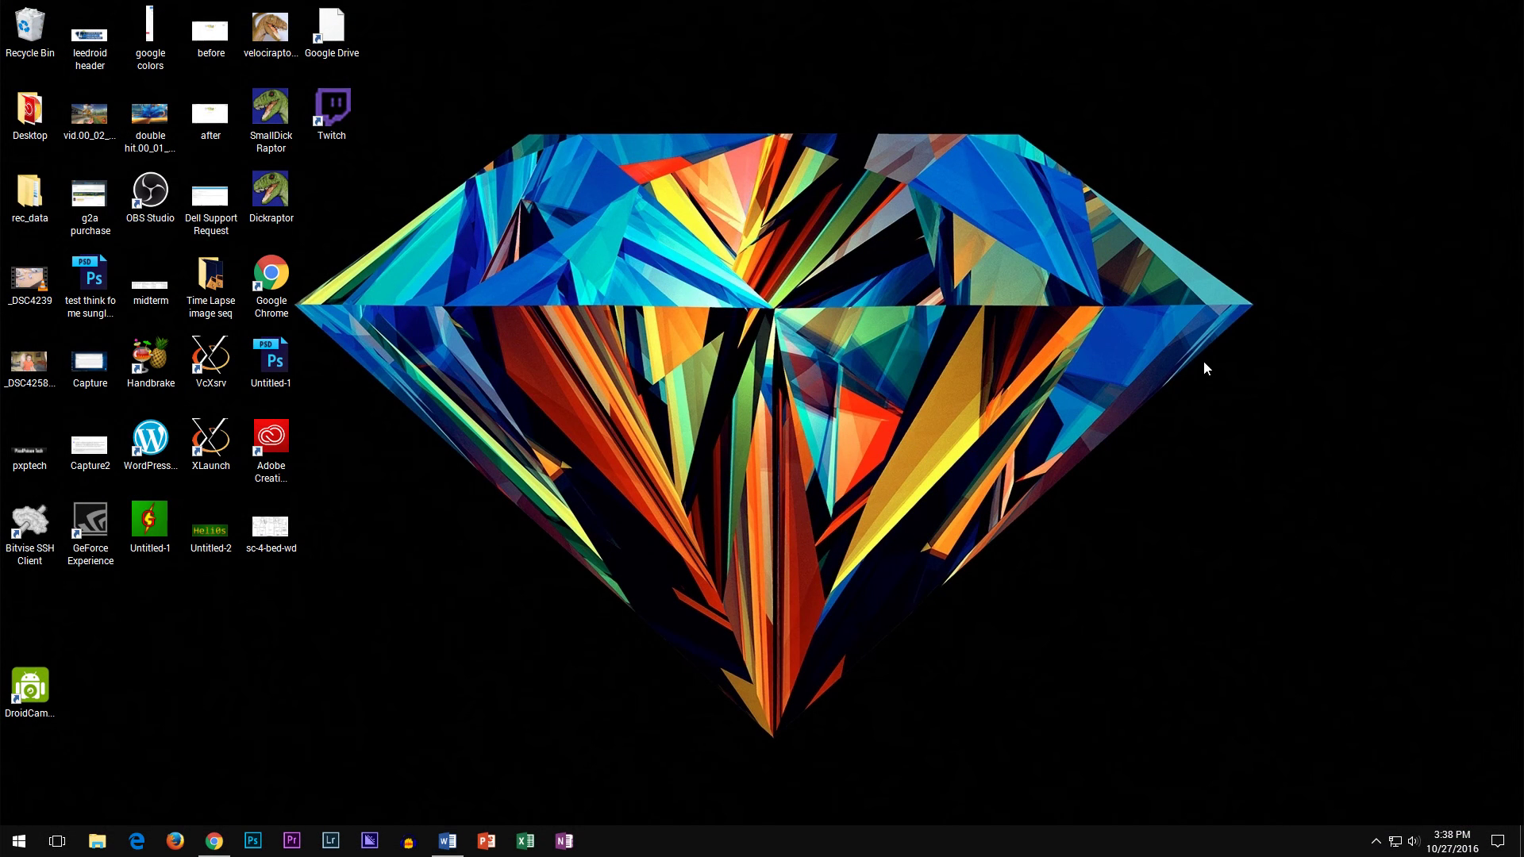